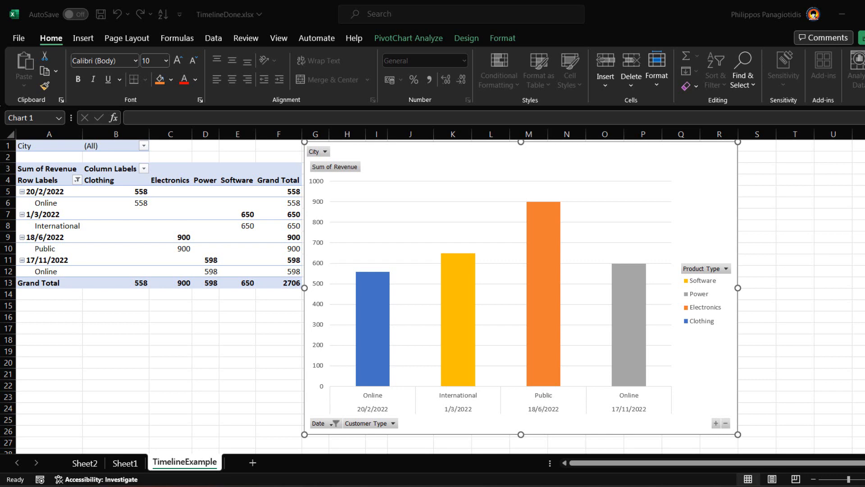
- Select cell D7 inside the revenue PivotTable and bring up the PivotTable Analyze tools
left_click(718, 245)
left_click(591, 207)
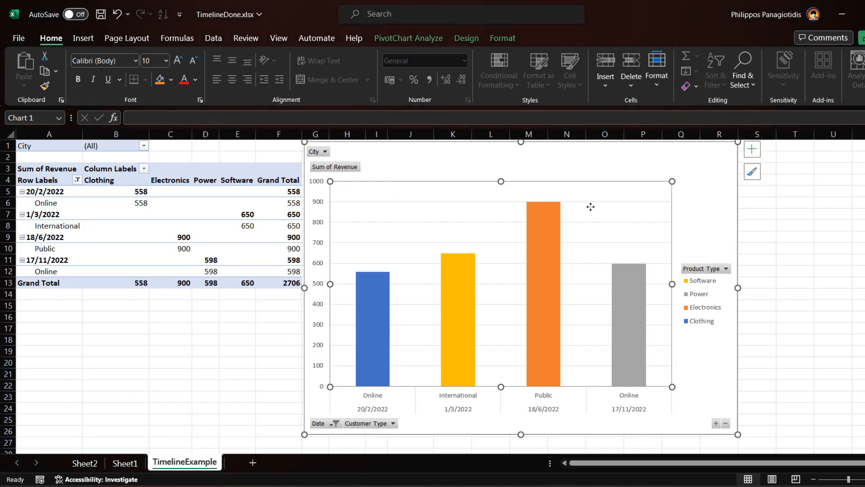
left_click(156, 263)
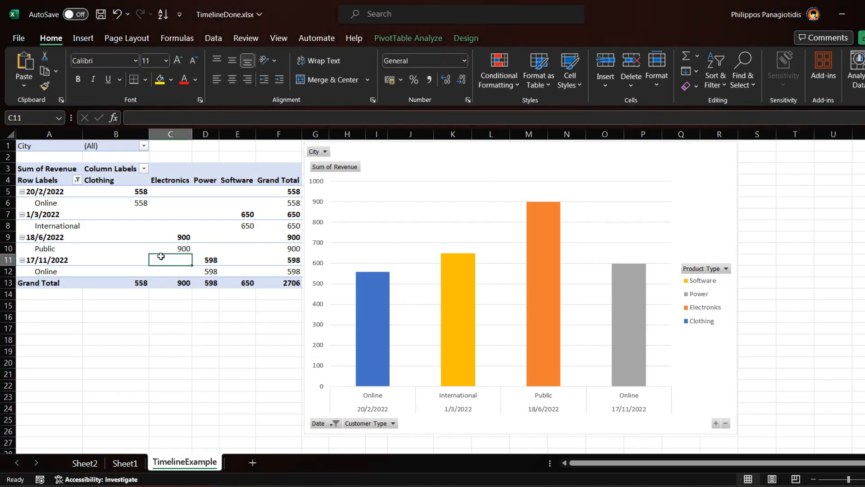
left_click(446, 230)
left_click(196, 218)
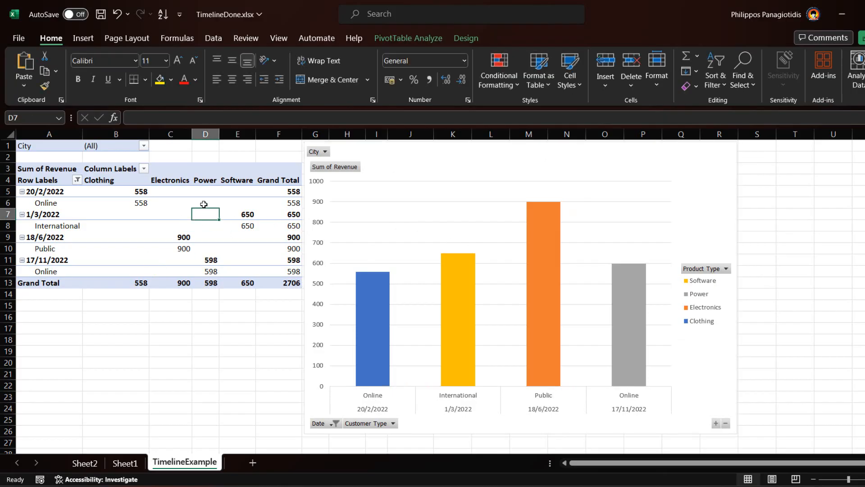
left_click(402, 40)
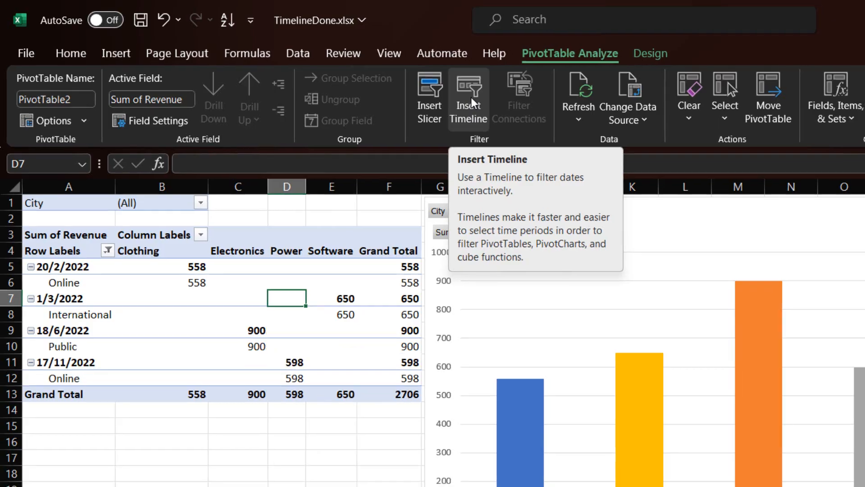
- Insert a timeline for the Date field, linked to the revenue PivotTable and chart
left_click(472, 98)
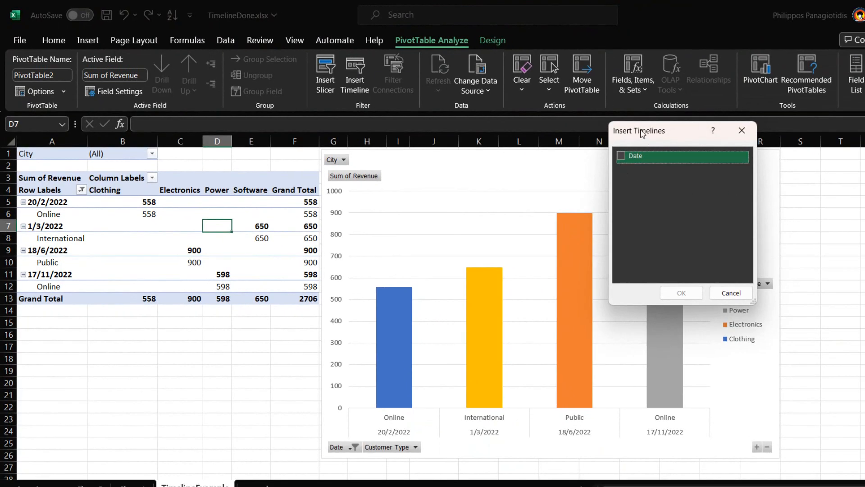
left_click(622, 156)
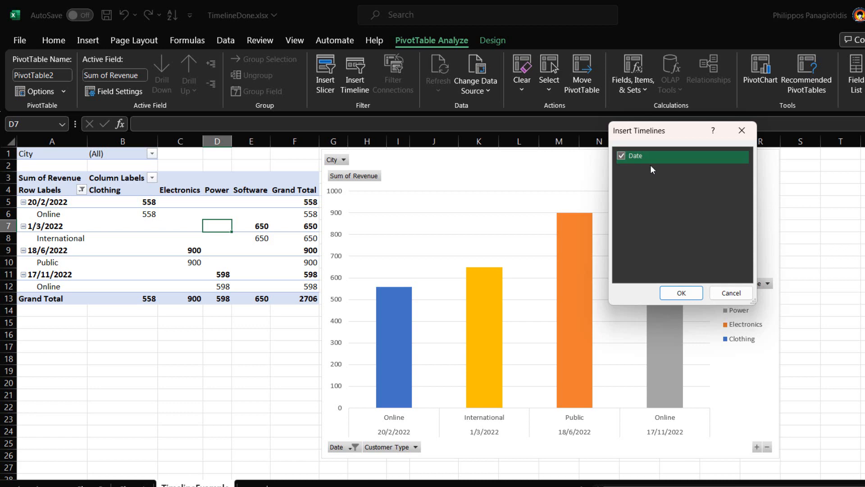
left_click(681, 293)
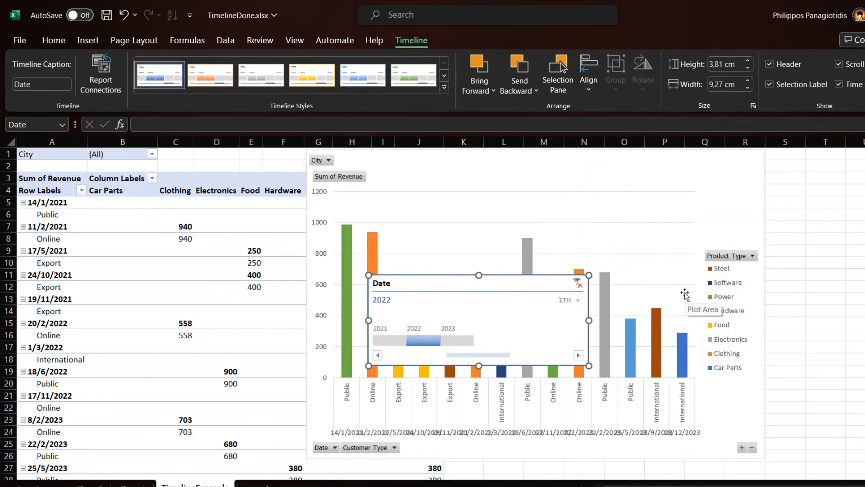
- Position the Date timeline at the chart's upper right and filter revenue to 2023
left_click_drag(526, 284, 803, 164)
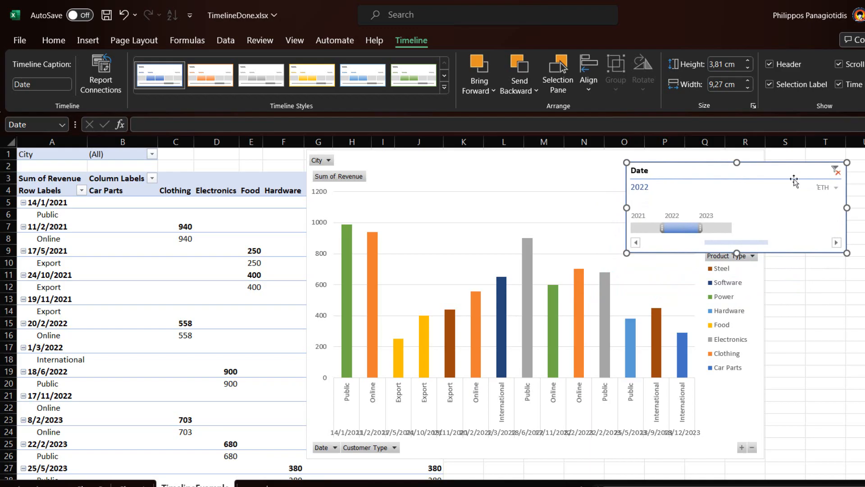
left_click(709, 226)
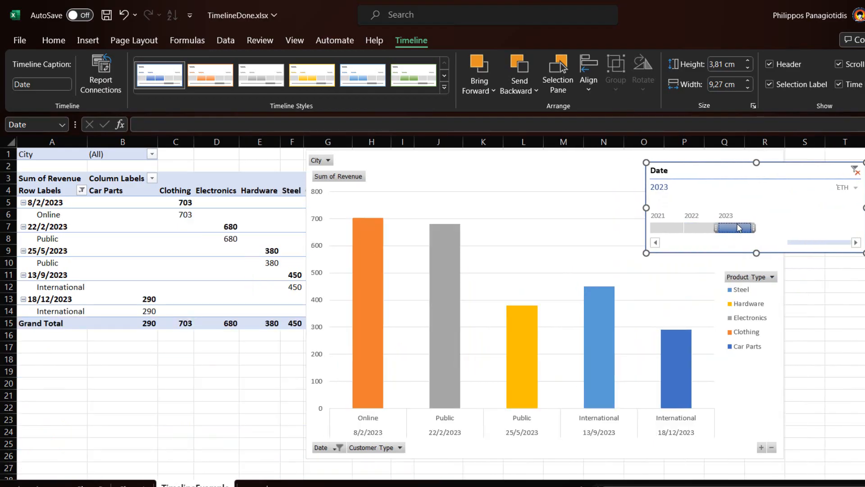
left_click_drag(703, 176, 697, 180)
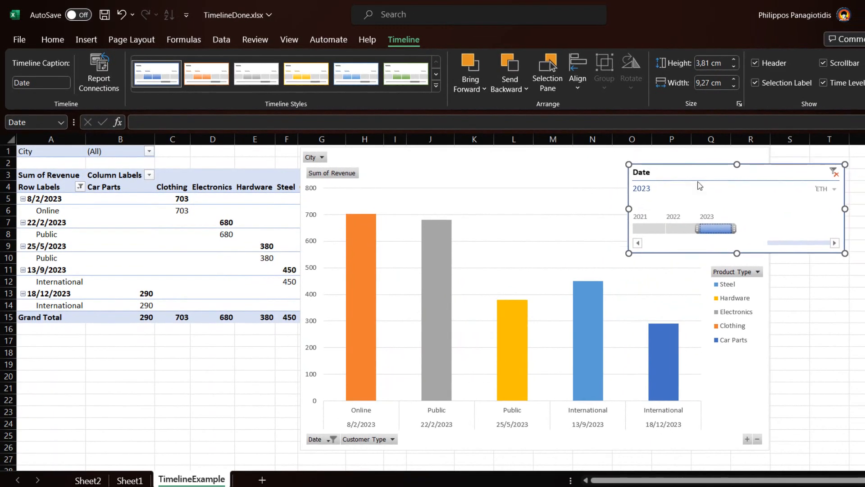
- Move the chart right to show Grand Total, then step the year filter 2021, 2022, 2023
left_click_drag(521, 160, 645, 162)
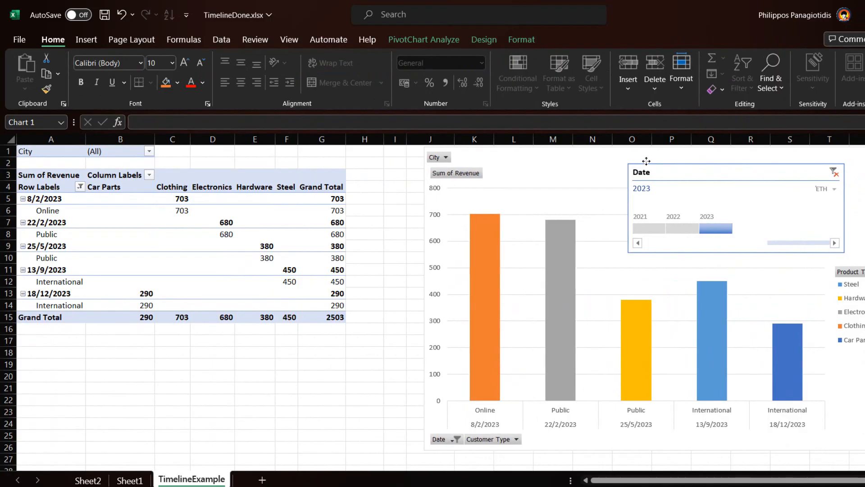
left_click(648, 227)
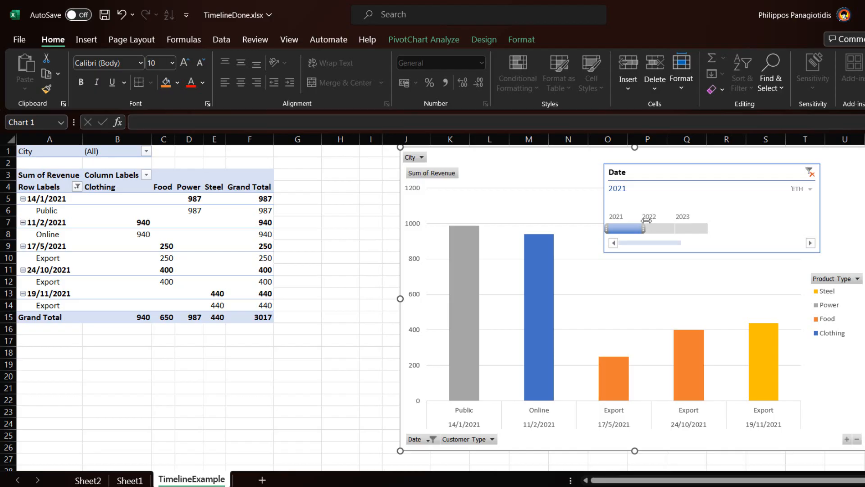
left_click_drag(634, 222, 656, 224)
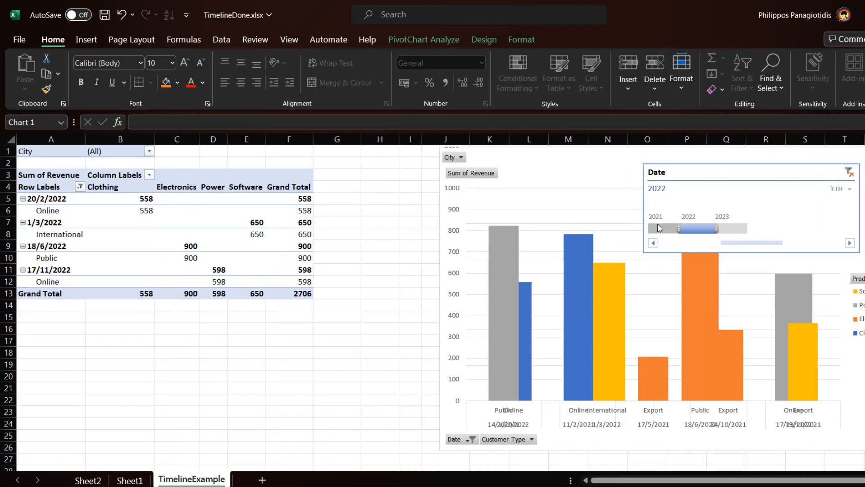
left_click_drag(680, 220, 728, 229)
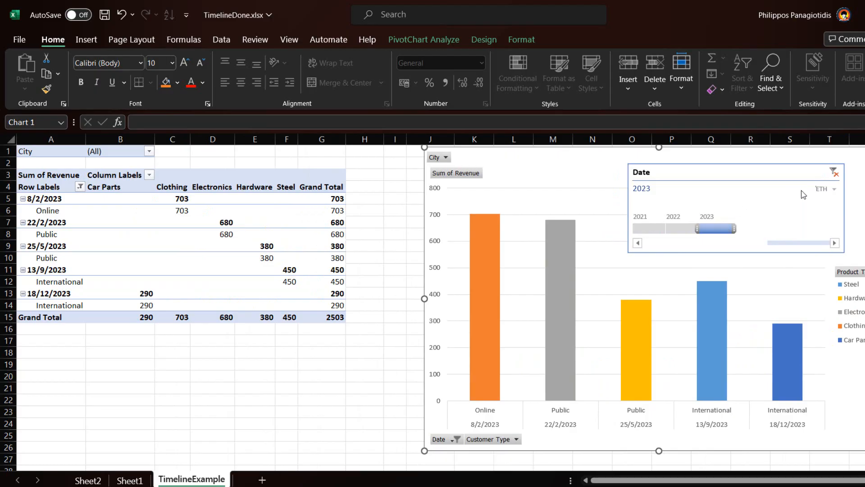
- Change the timeline level through Quarters and Months to Days
left_click(835, 192)
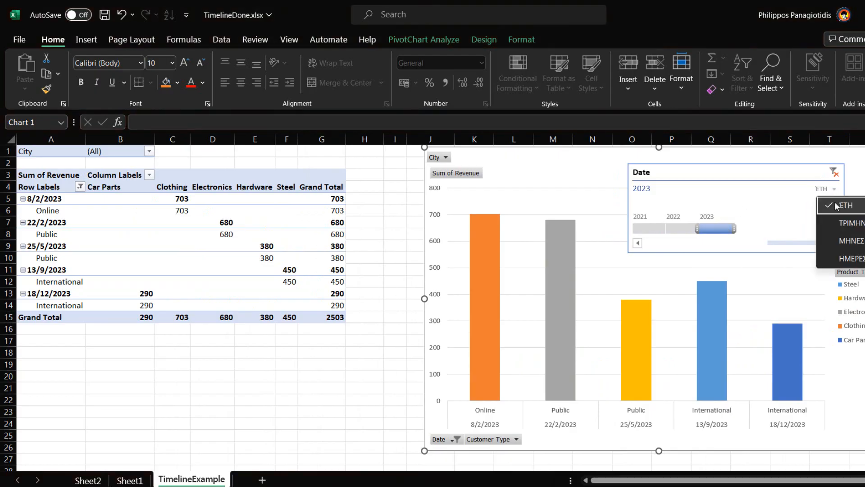
left_click(834, 219)
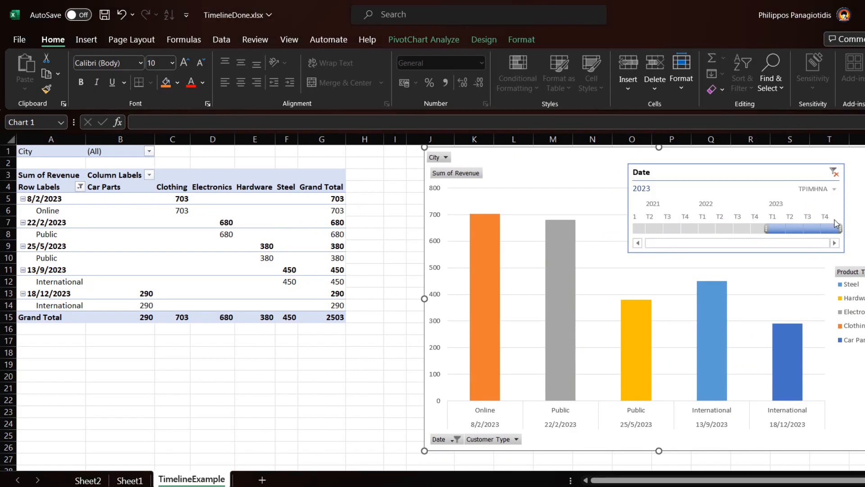
left_click(835, 189)
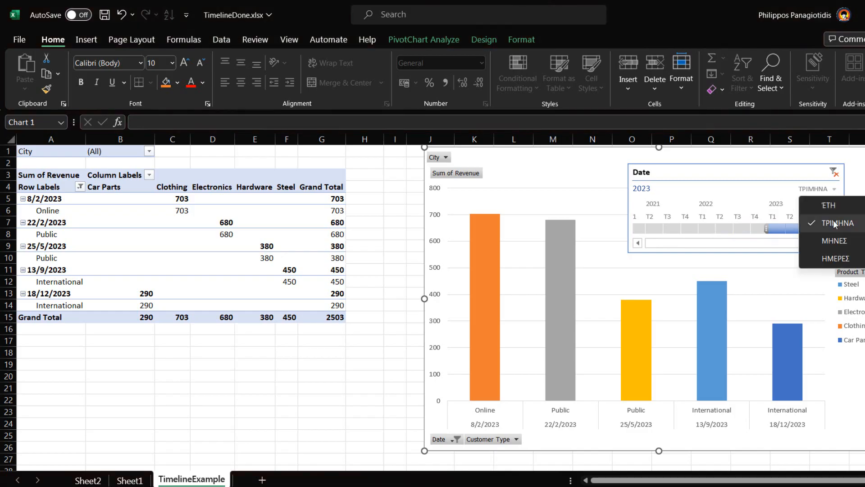
left_click(834, 241)
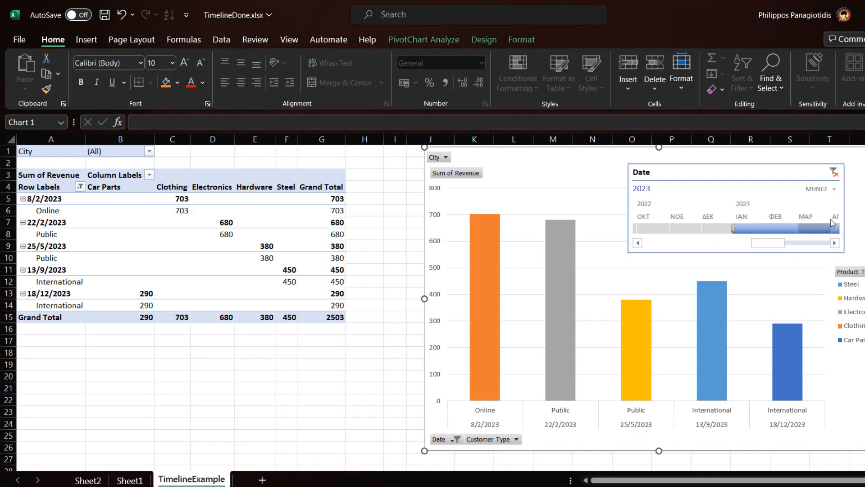
left_click(834, 189)
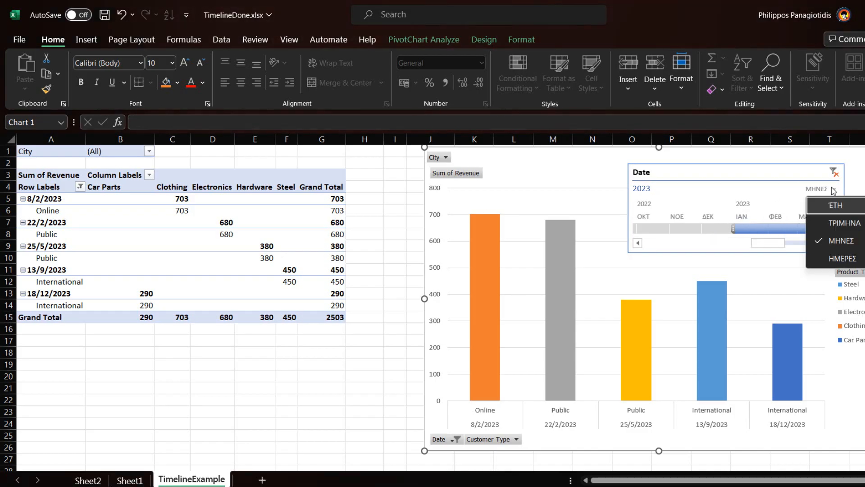
left_click(842, 259)
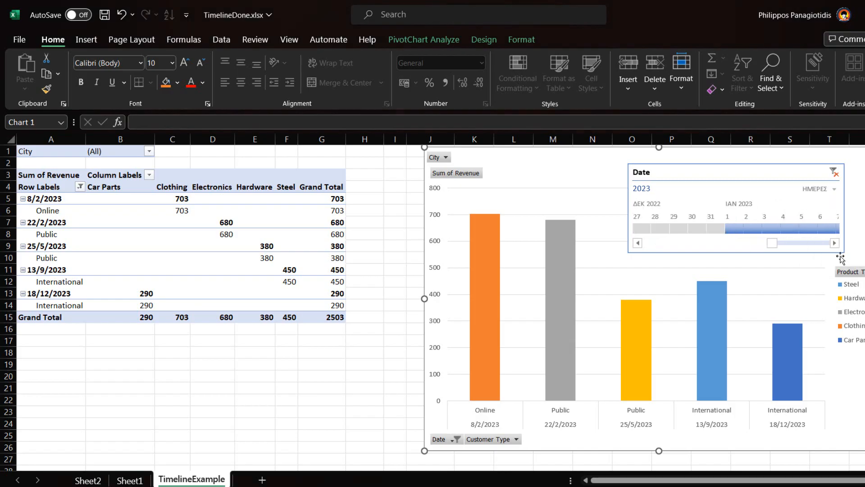
- Filter to the single day 30 December 2022, then return the timeline to Years
left_click(747, 228)
left_click_drag(748, 228, 692, 230)
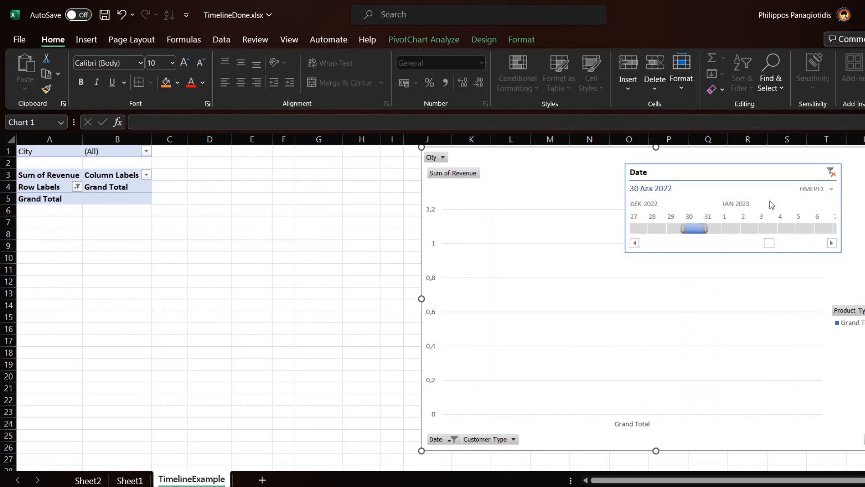
left_click(816, 189)
left_click(829, 206)
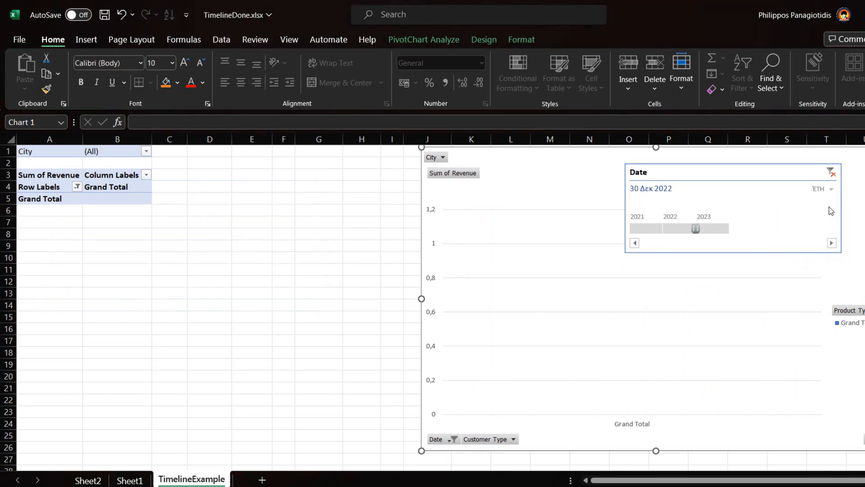
- Try the 2023 and 2021 year filters, then settle on 2022 (total 2706)
left_click(709, 230)
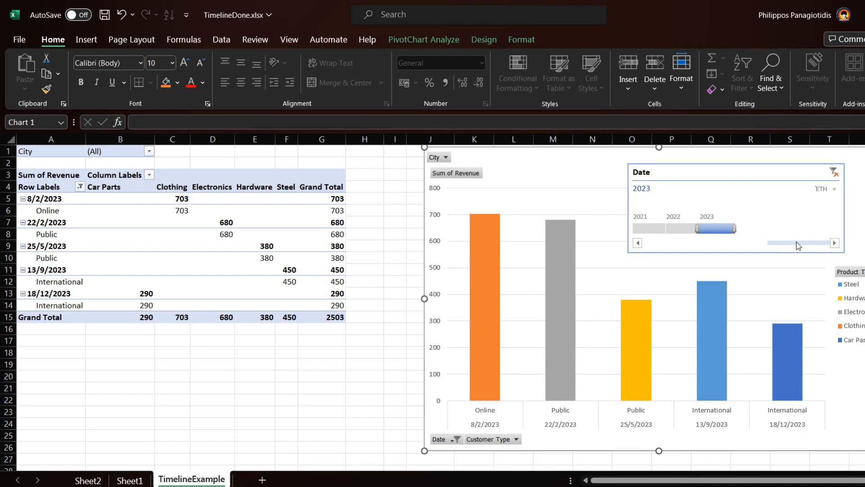
left_click(658, 229)
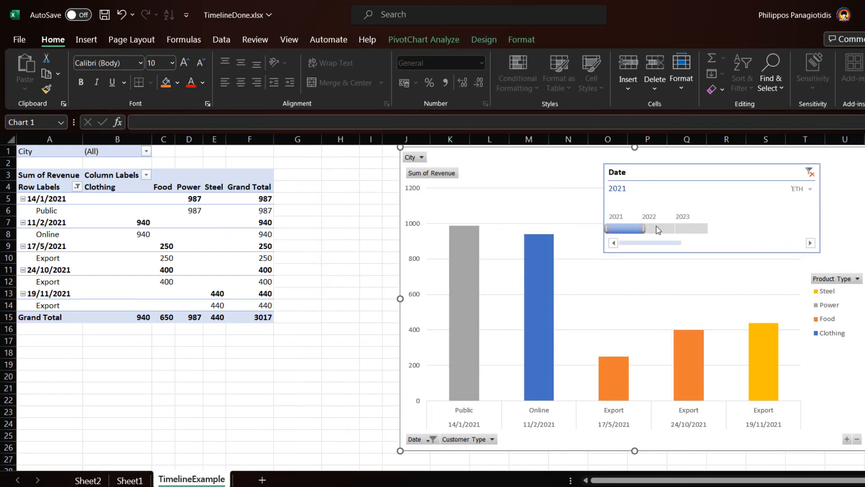
left_click(657, 227)
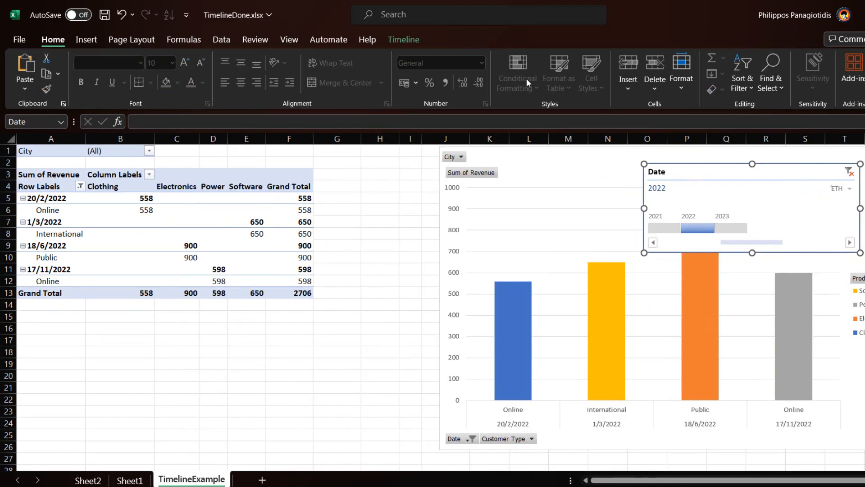
- Apply the dark blue style from the Timeline Styles gallery to the Date timeline
left_click(406, 41)
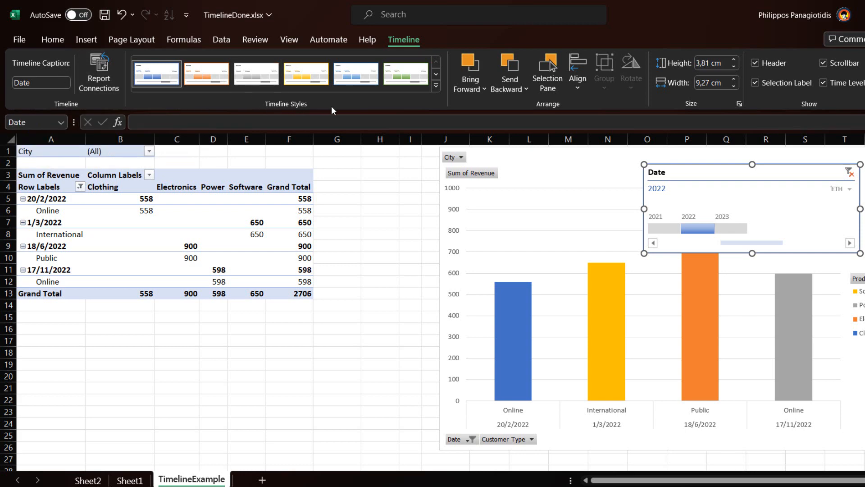
left_click(436, 86)
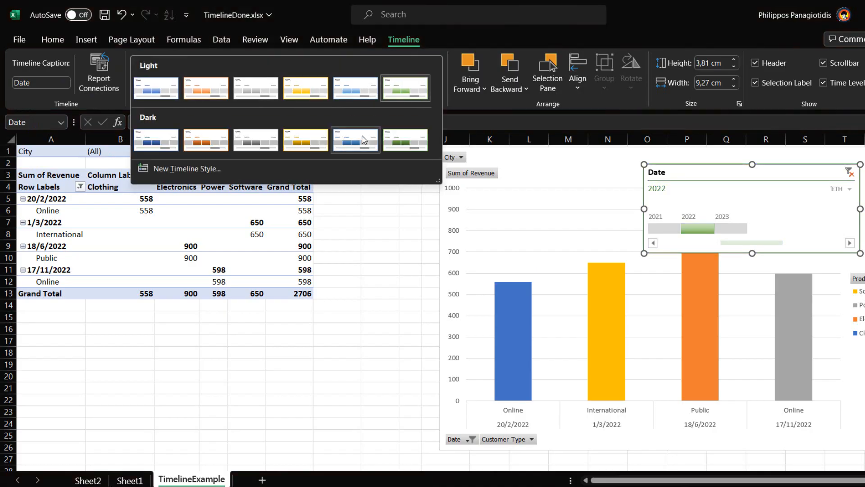
left_click(364, 140)
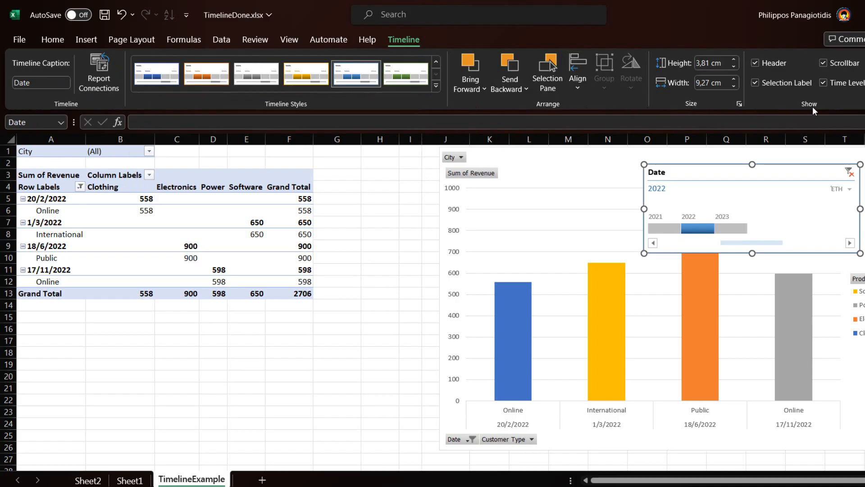
- Toggle the timeline's Header, Selection Label, Scrollbar and Time Level off and on, then filter to 2023
left_click(758, 63)
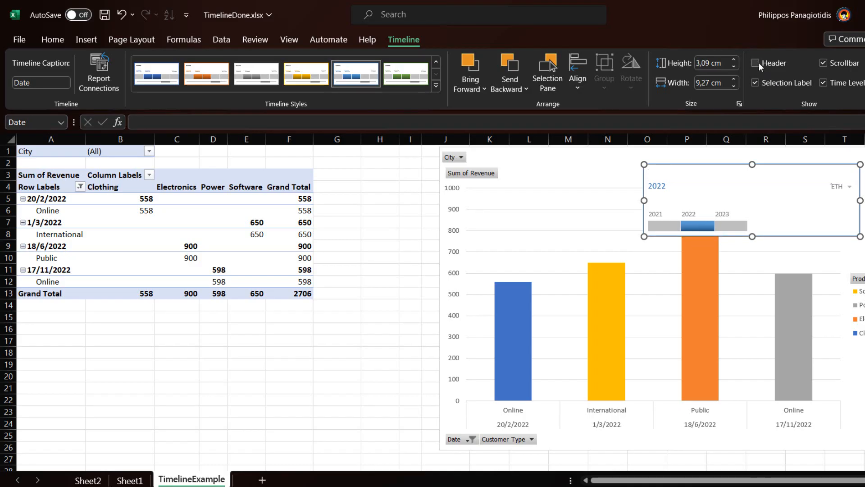
left_click(756, 63)
left_click(757, 84)
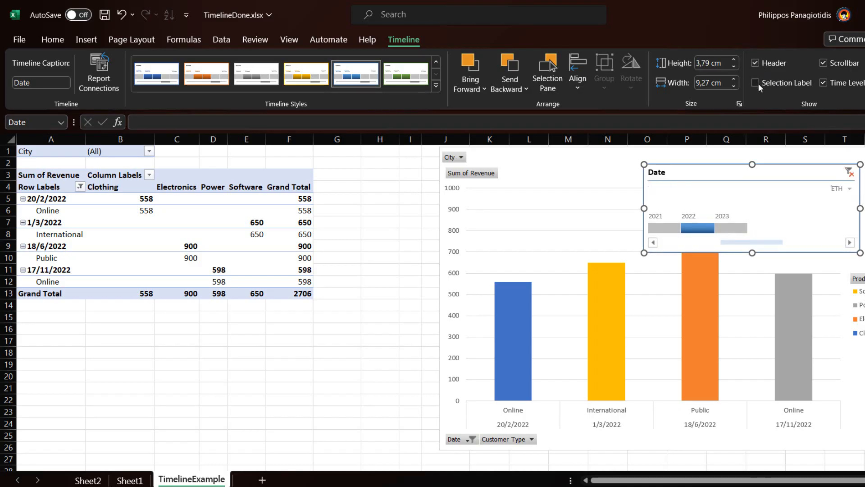
left_click(822, 64)
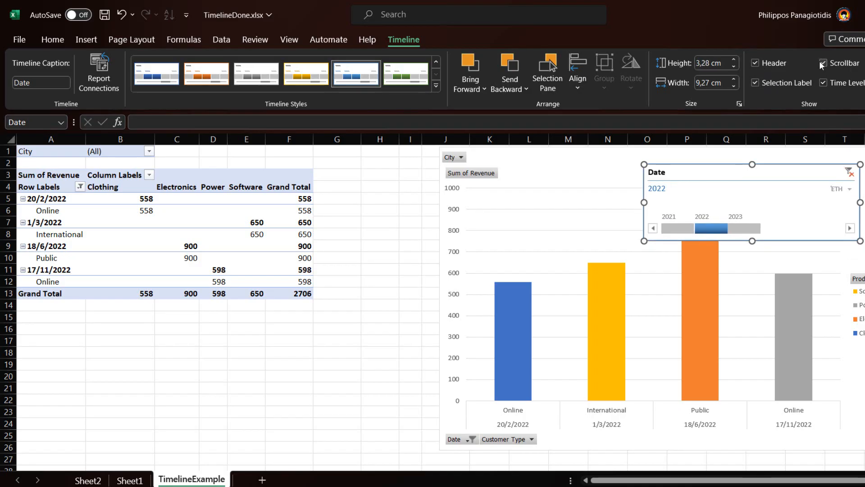
left_click(824, 84)
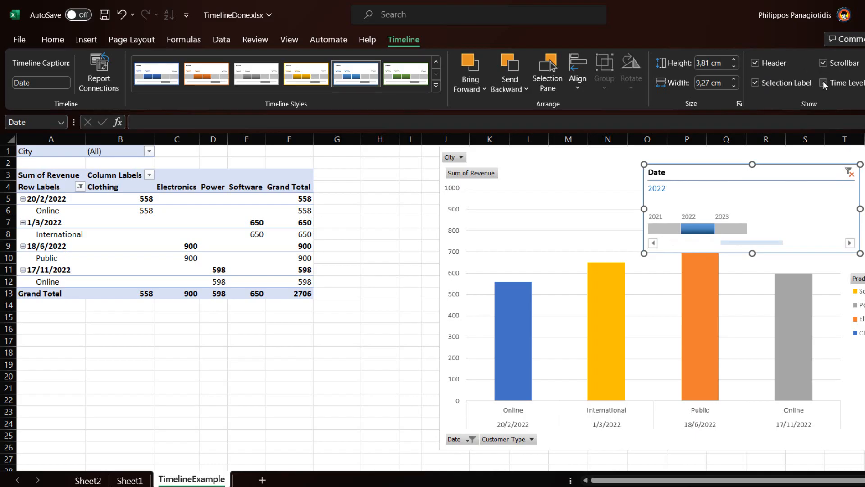
left_click(824, 84)
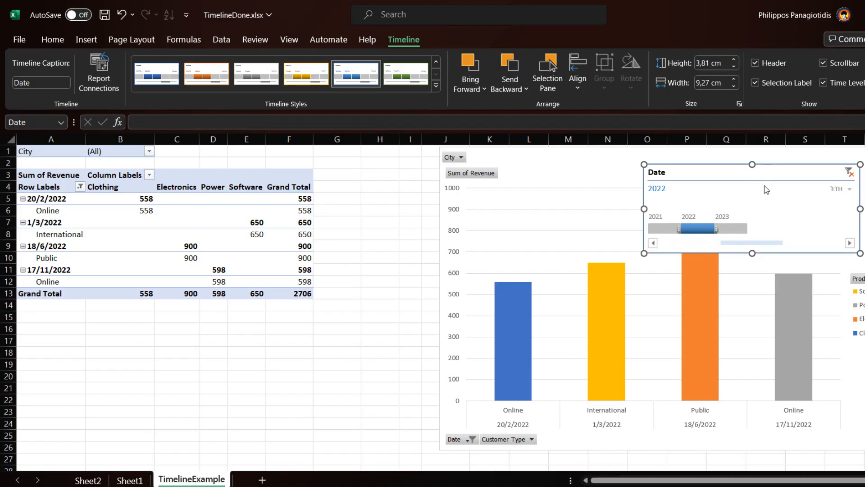
left_click(733, 229)
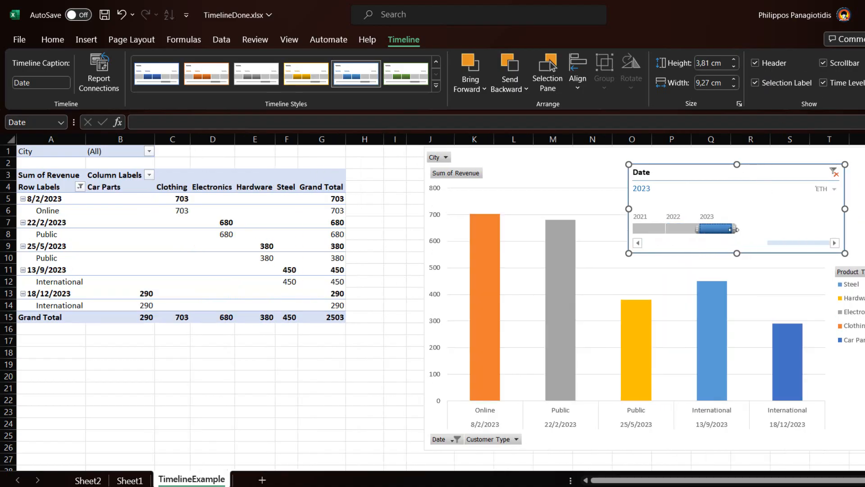